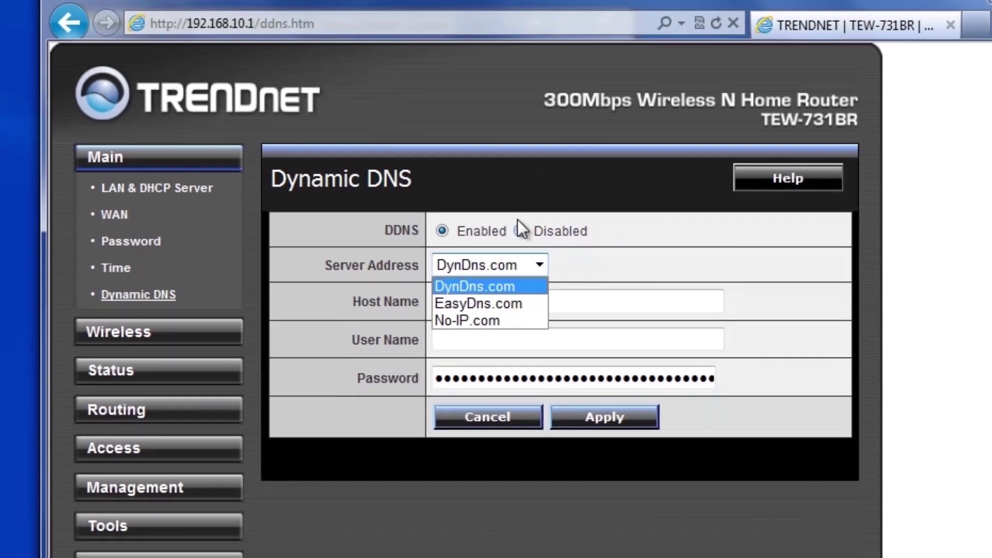
pyautogui.click(373, 1)
pyautogui.write('www.no-ip')
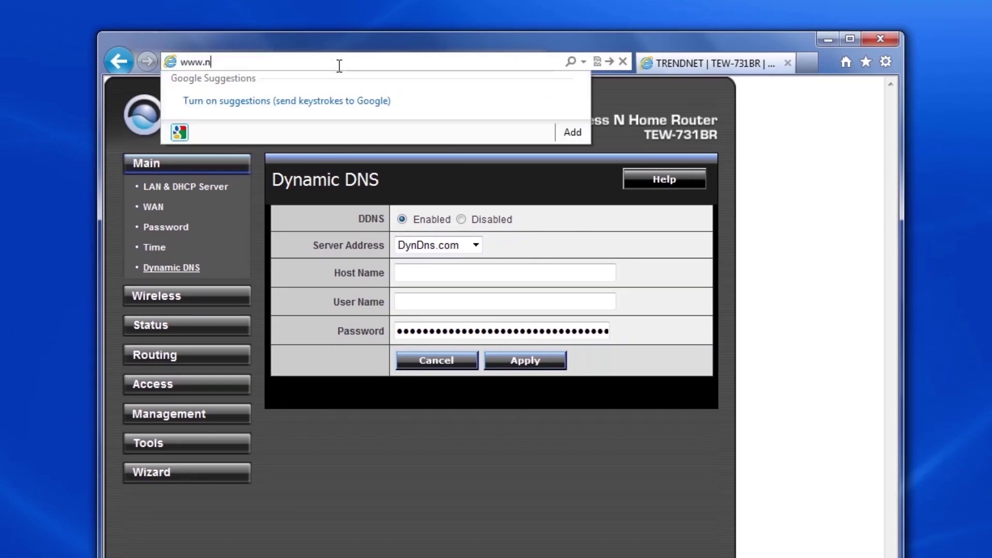
pyautogui.write('.com')
pyautogui.press('Return')
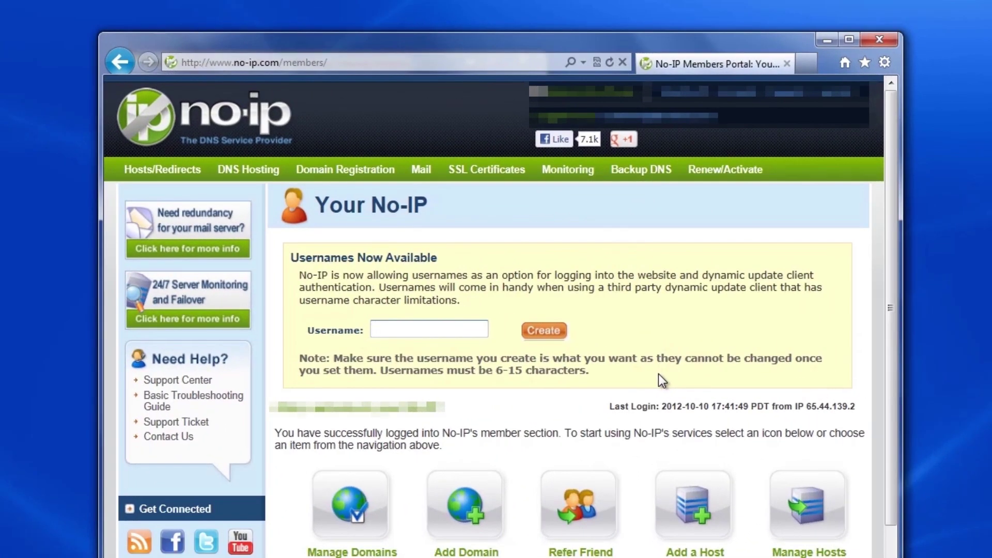
pyautogui.write('TRENDnet4Life')
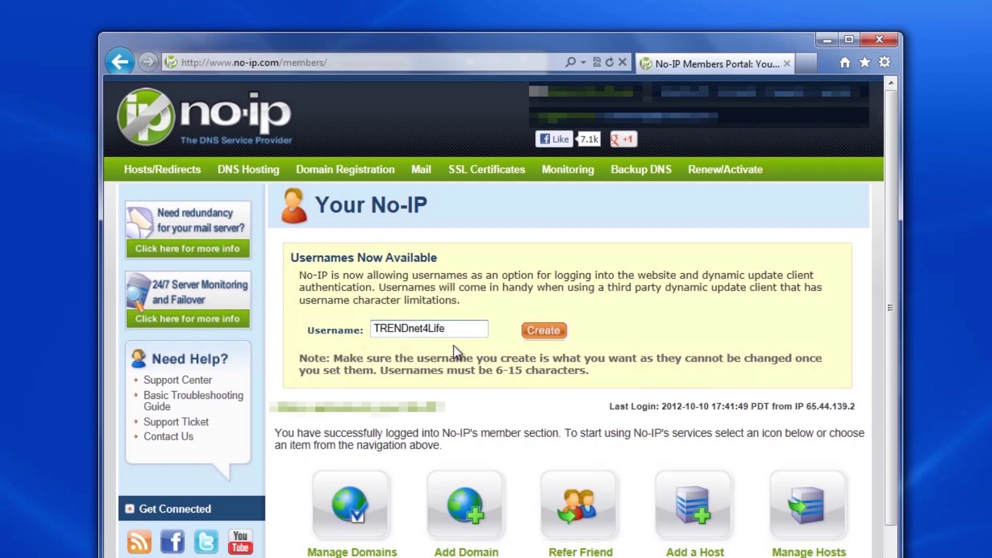
pyautogui.click(535, 332)
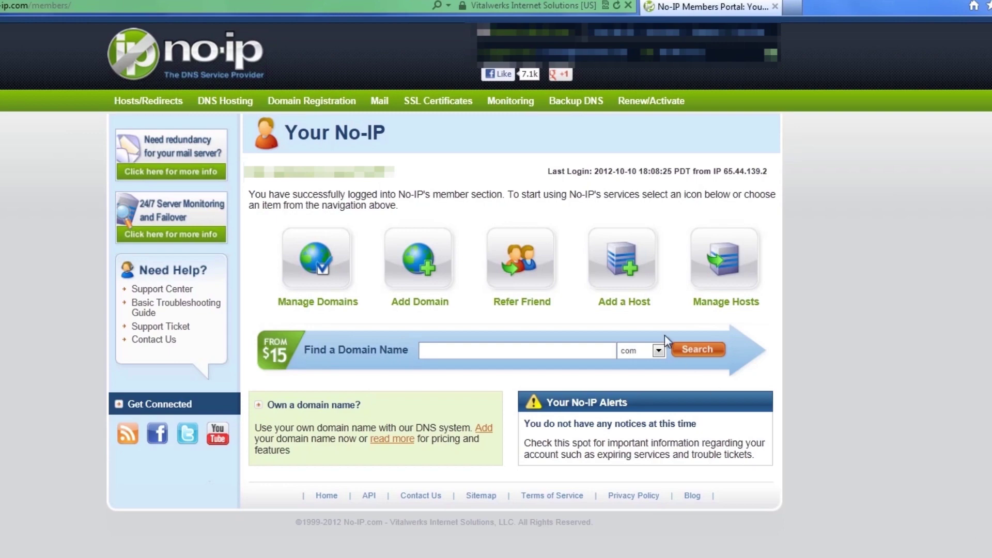
# Add a No-IP host named TRENDnet4Life on the no-ip.org domain
pyautogui.click(620, 274)
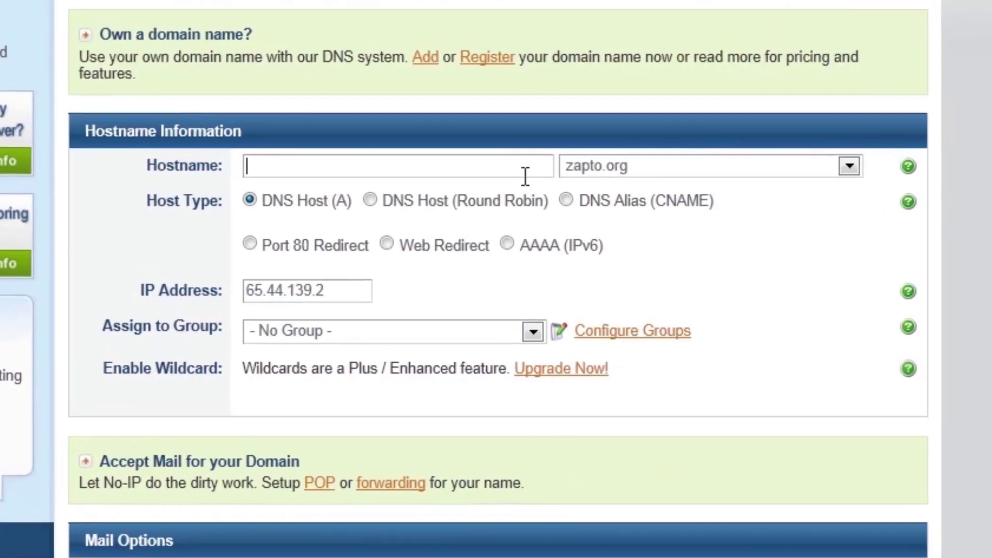
pyautogui.write('TRENDnet4Life')
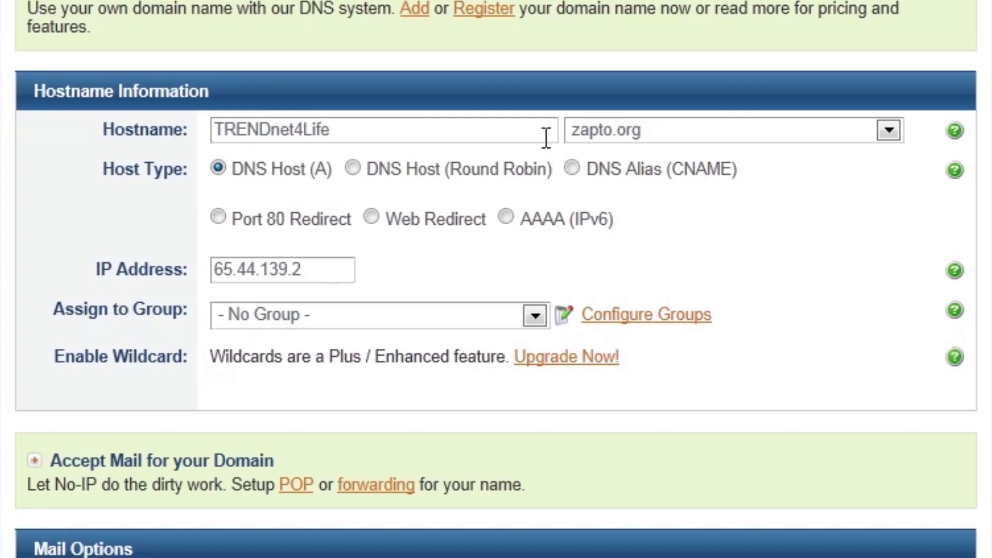
pyautogui.click(889, 130)
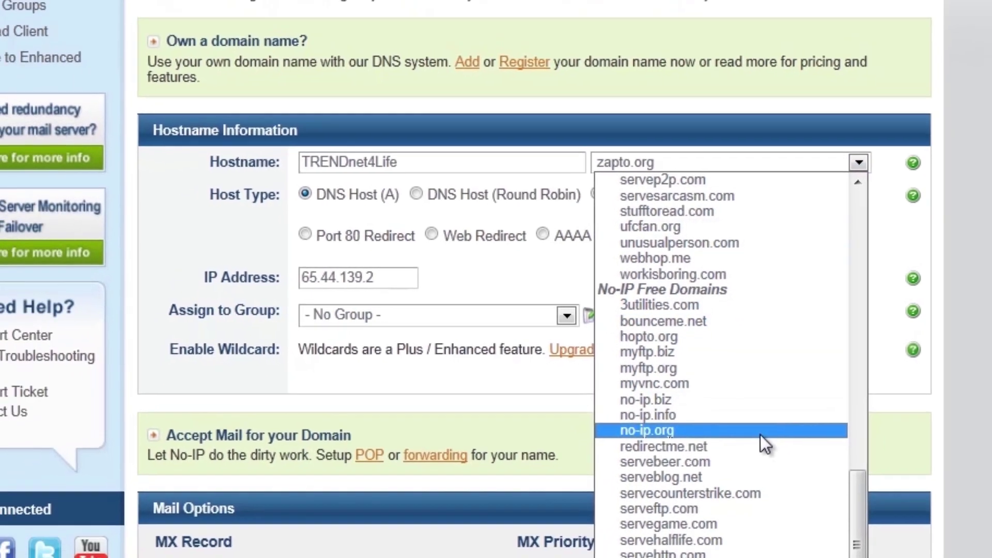
pyautogui.click(769, 455)
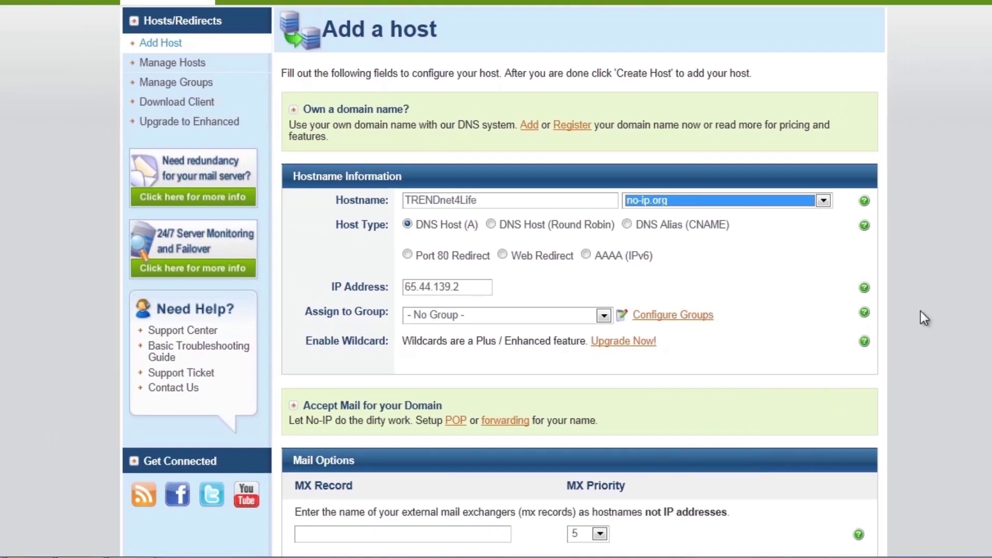
pyautogui.scroll(-3, 825, 374)
pyautogui.click(835, 494)
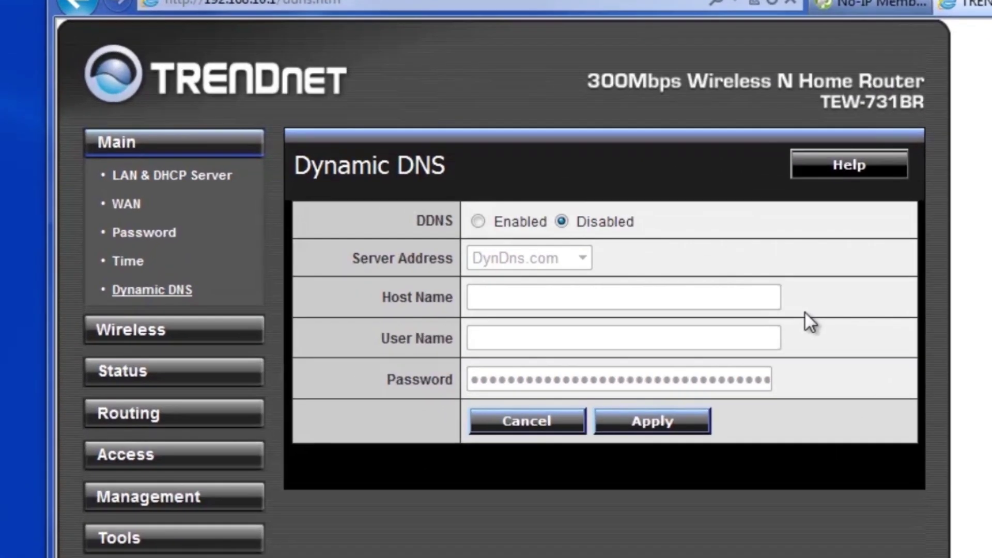
# Enable router DDNS with No-IP.com as provider and host name trendnet4life.no-ip.org
pyautogui.click(478, 223)
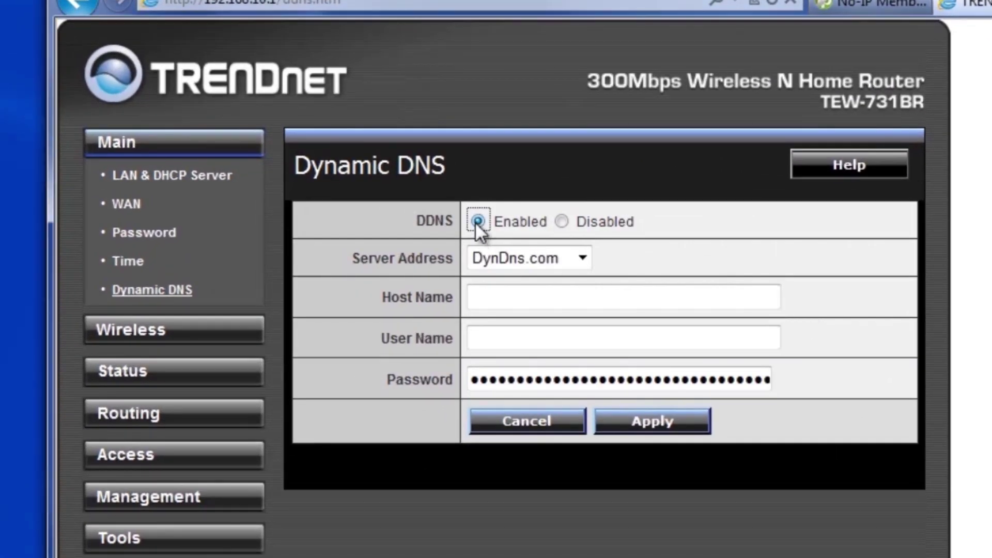
pyautogui.click(582, 259)
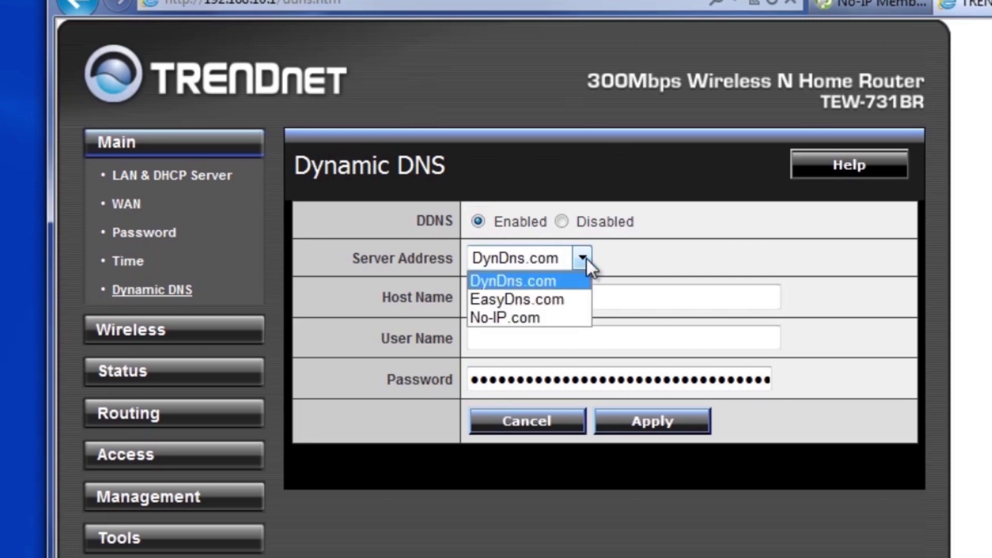
pyautogui.click(561, 318)
pyautogui.click(602, 305)
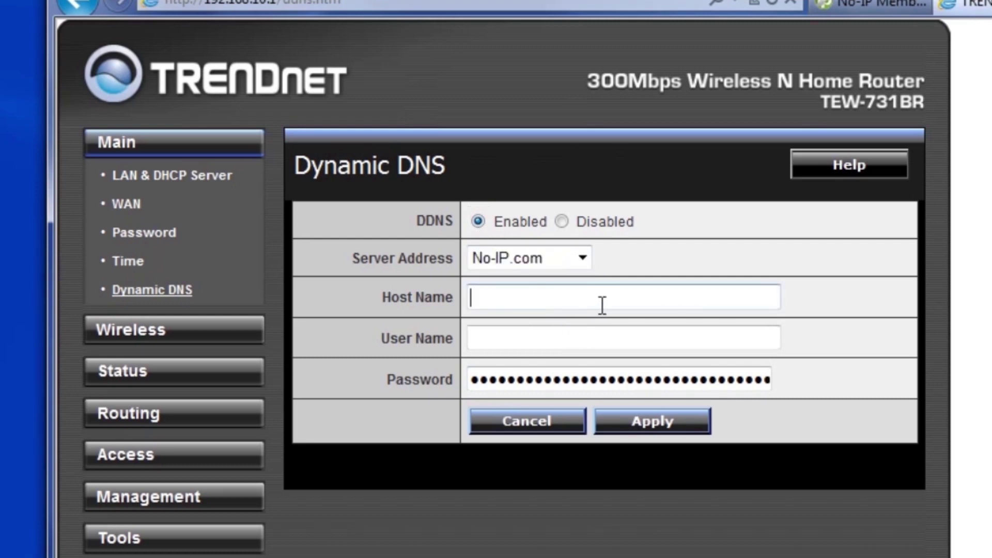
pyautogui.write('trendnet4life.no-ip.org')
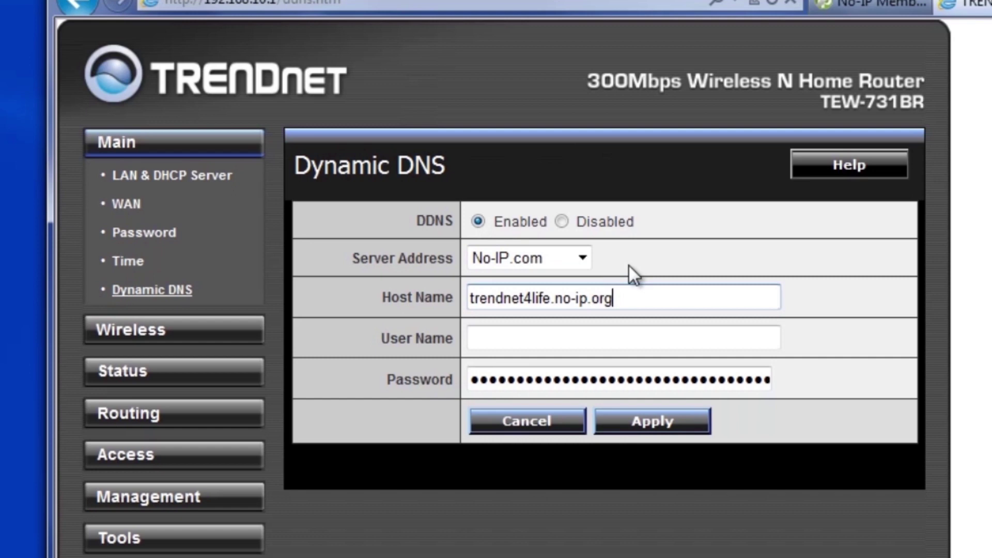
# Enter the No-IP account user name and password, then apply the DDNS settings
pyautogui.click(640, 332)
pyautogui.write('trendnet4life')
pyautogui.click(647, 389)
pyautogui.doubleClick(650, 383)
pyautogui.write('•••••••••••••')
pyautogui.click(659, 427)
pyautogui.click(541, 370)
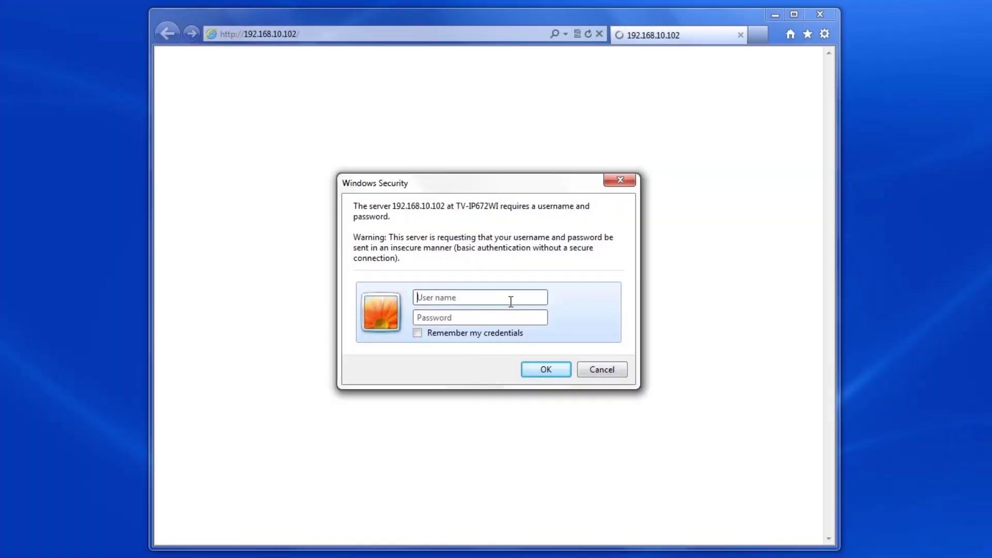
# Sign in to the camera as admin with its password and go to Setup > Network
pyautogui.write('admin')
pyautogui.press('Tab')
pyautogui.write('admin')
pyautogui.press('Return')
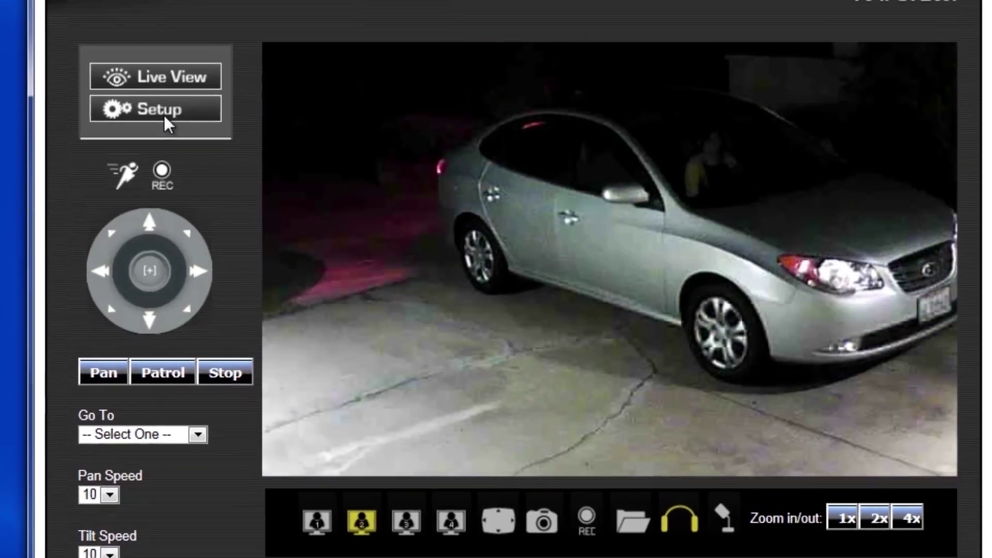
pyautogui.click(251, 164)
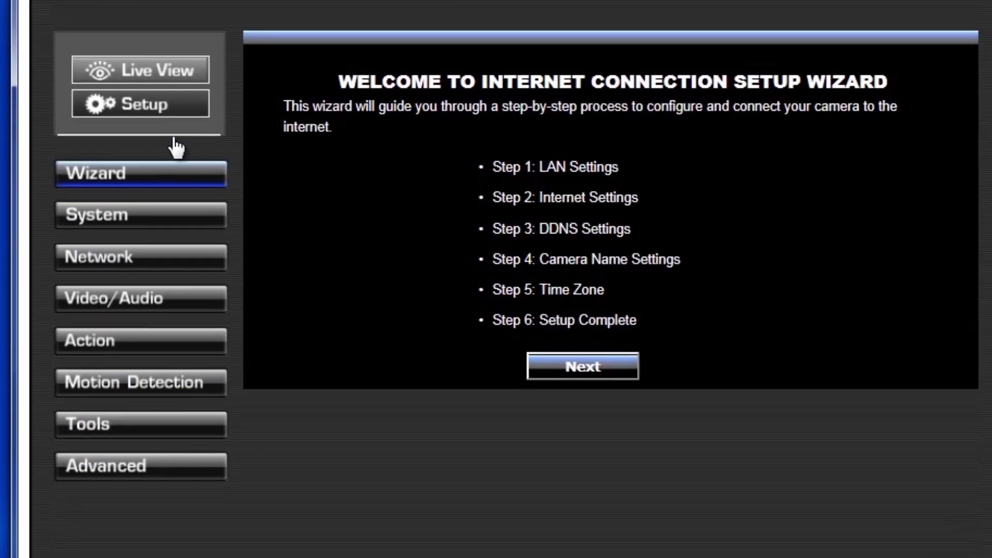
pyautogui.click(129, 258)
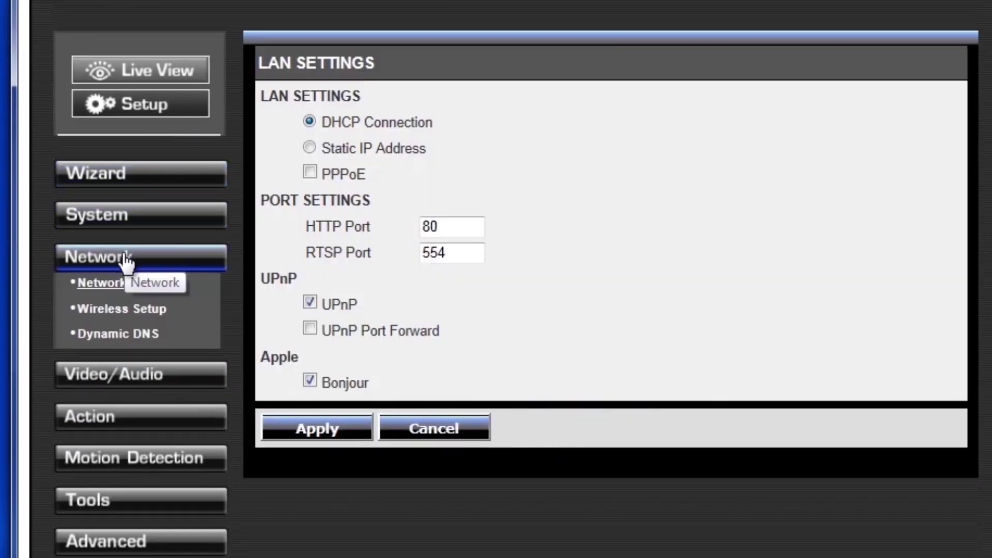
# Give the camera static IP 192.168.10.30, change HTTP port 80 to 81, and apply
pyautogui.click(104, 285)
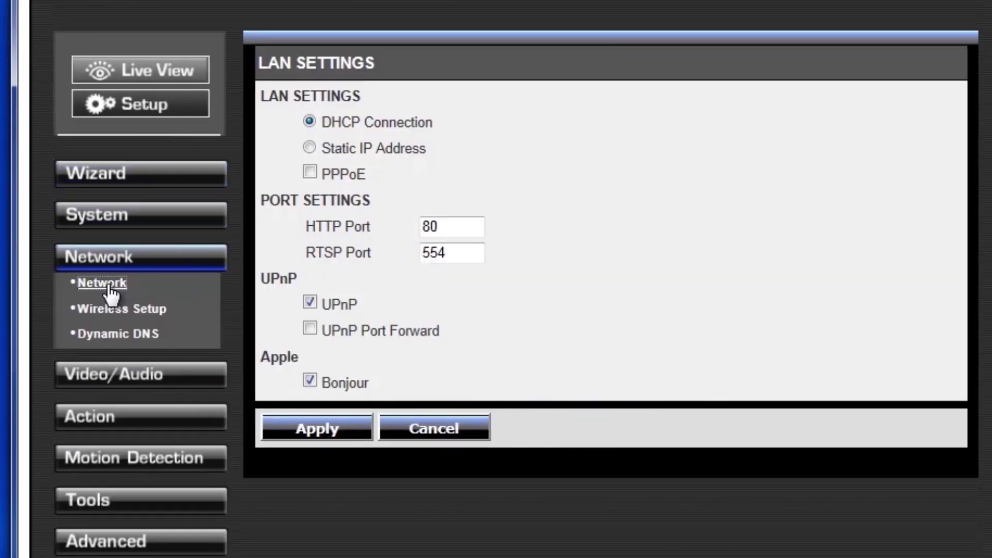
pyautogui.click(310, 155)
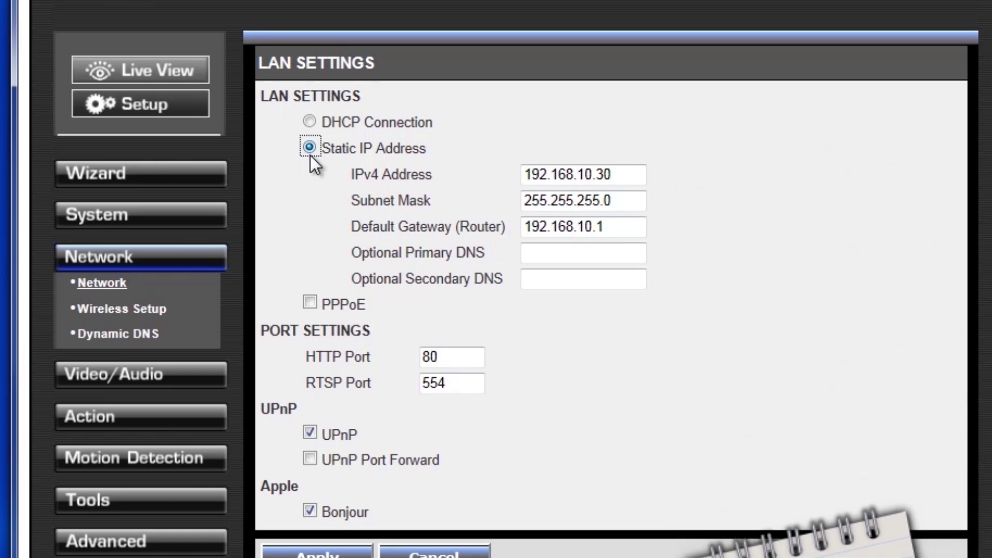
pyautogui.moveTo(638, 175); pyautogui.dragTo(599, 176)
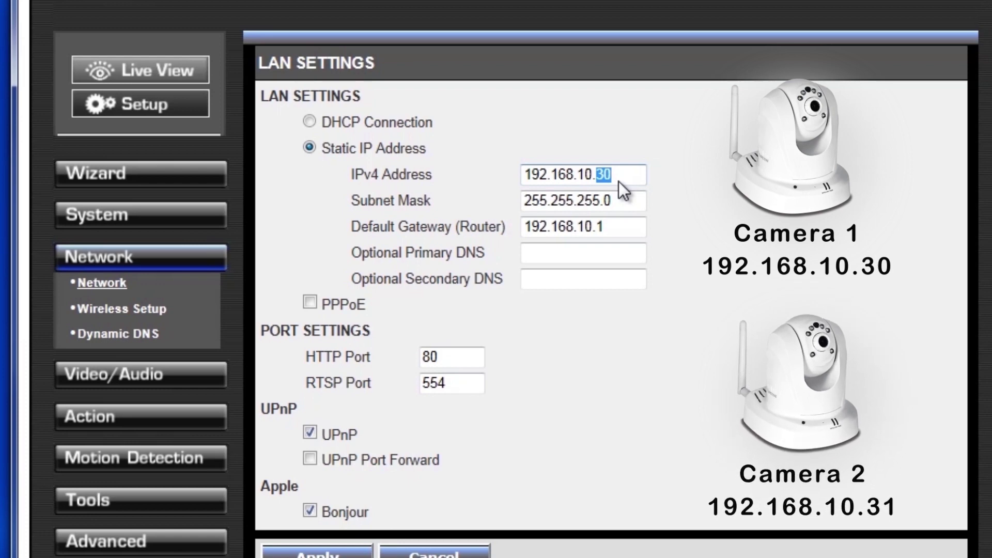
pyautogui.moveTo(451, 355); pyautogui.dragTo(422, 358)
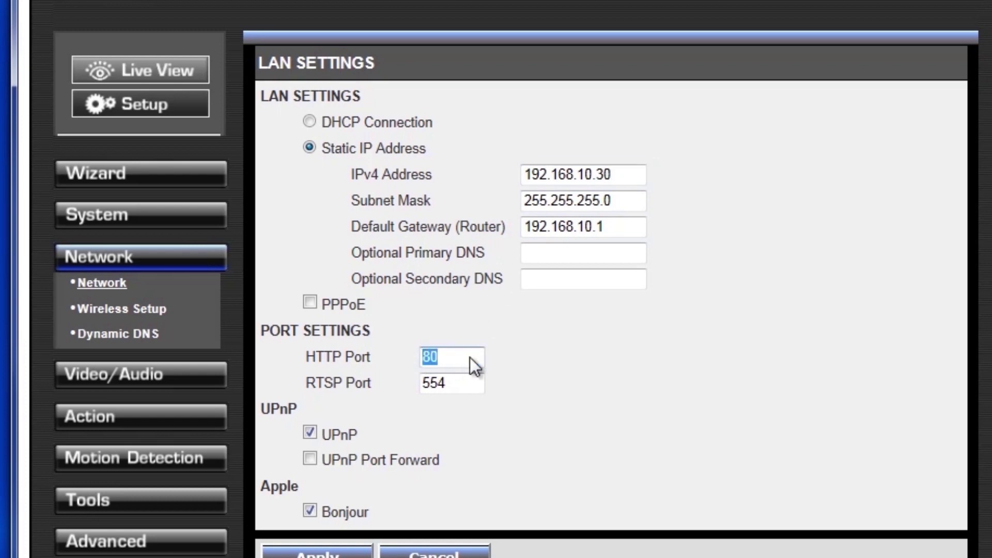
pyautogui.write('81')
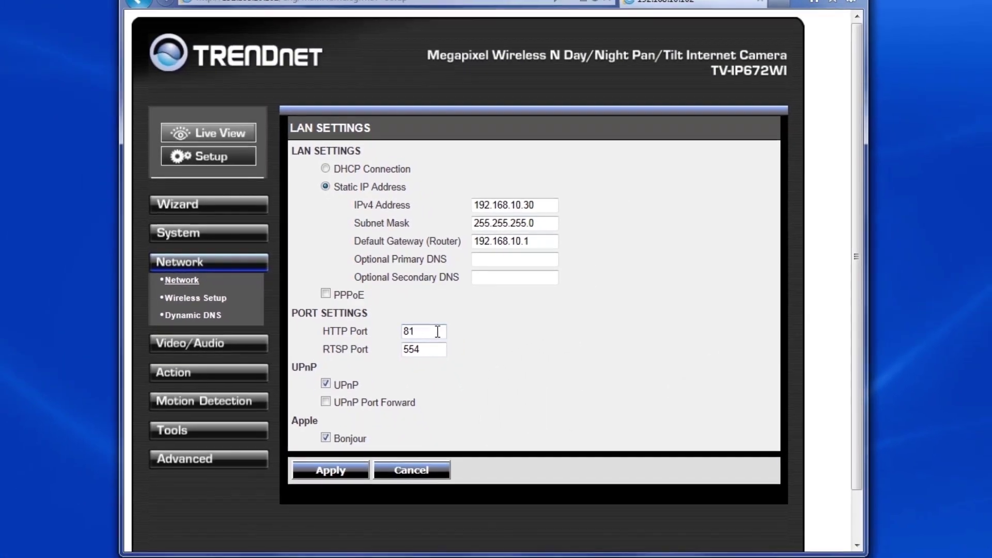
pyautogui.click(339, 474)
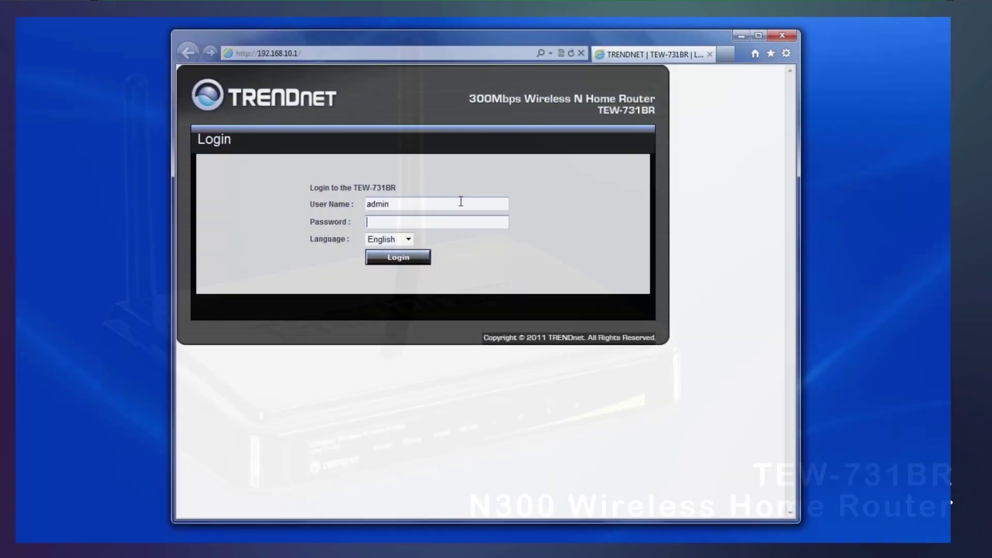
# Log in to the router and go to the Access > Virtual Server page
pyautogui.write('admin')
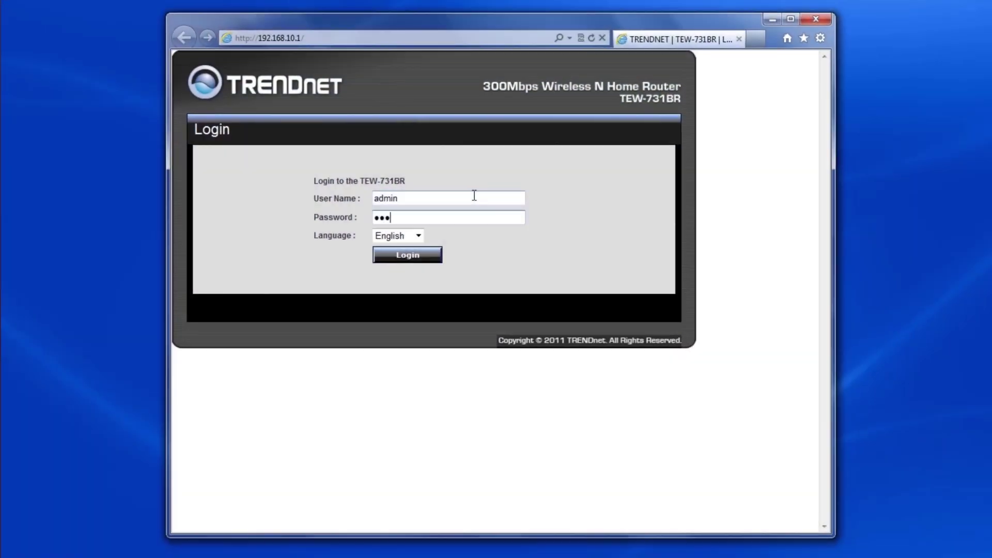
pyautogui.press('Return')
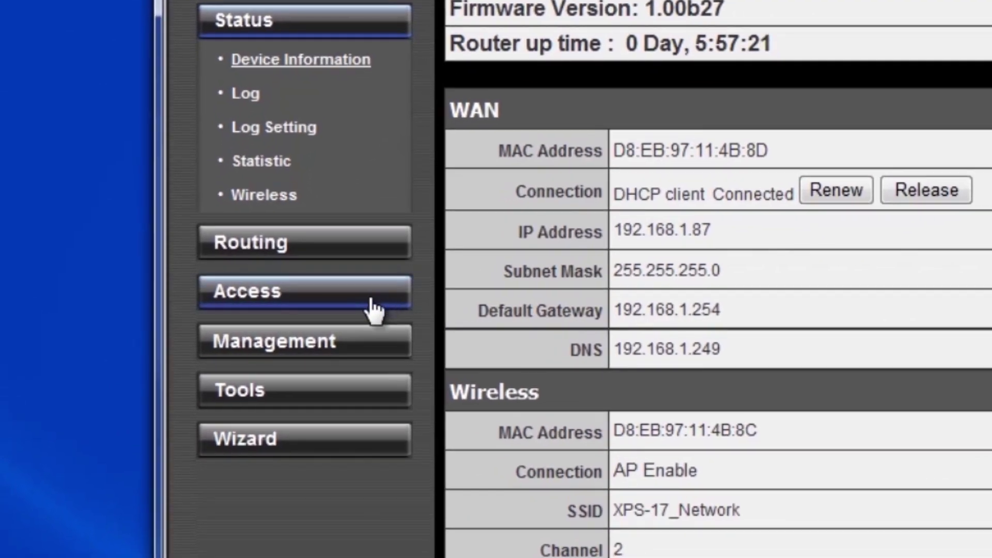
pyautogui.click(272, 309)
pyautogui.click(294, 198)
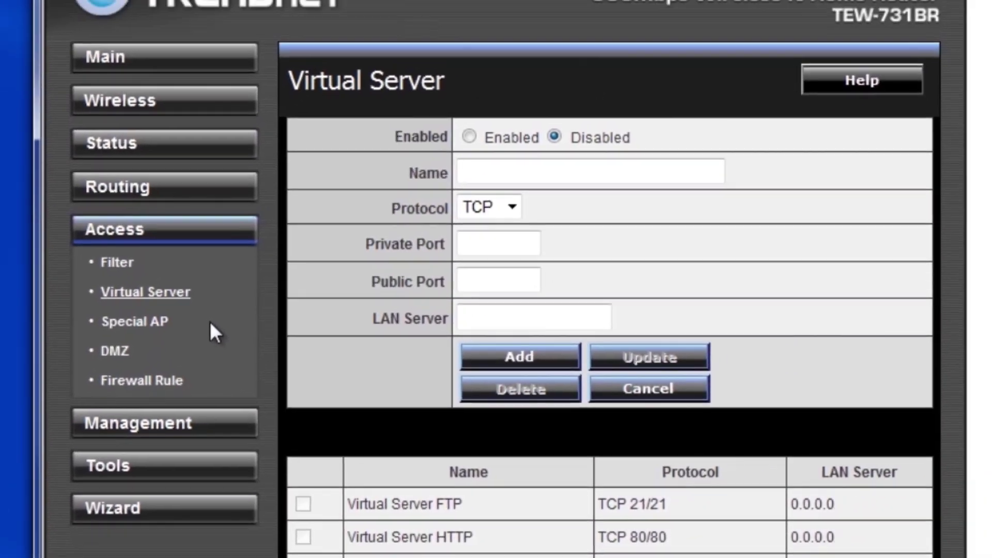
# Add an enabled TCP rule TV-IP672WI forwarding port 81 to 192.168.10.30
pyautogui.click(469, 137)
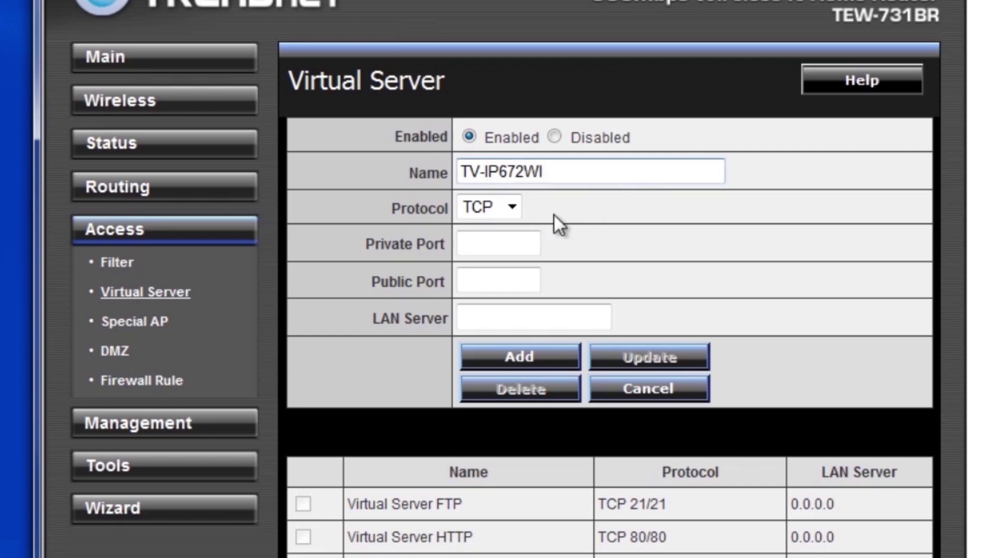
pyautogui.click(512, 207)
pyautogui.click(506, 231)
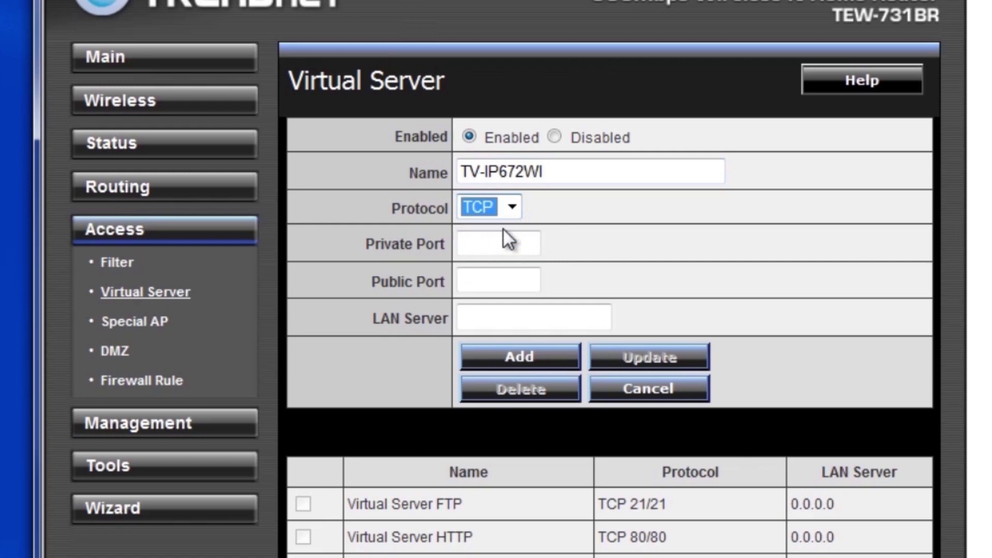
pyautogui.click(505, 244)
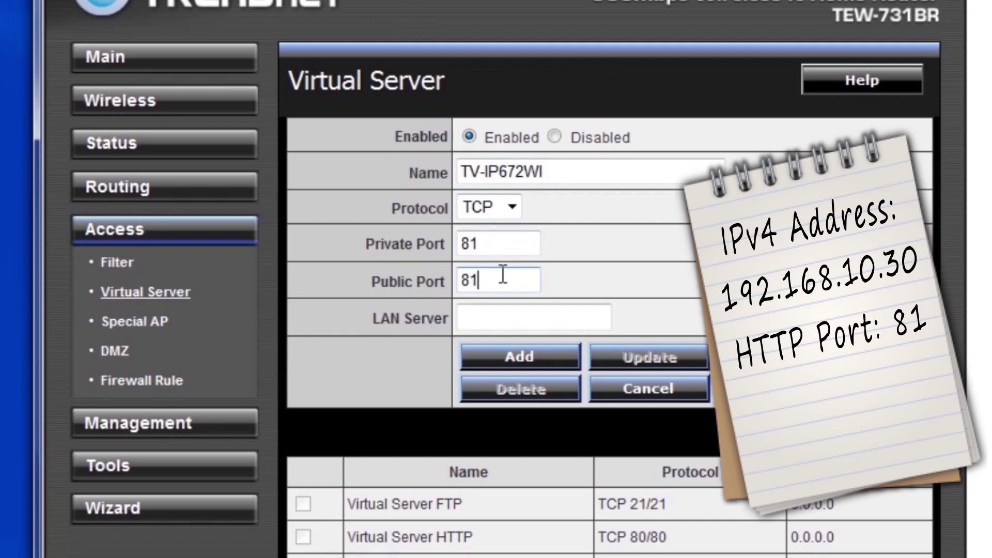
pyautogui.click(501, 314)
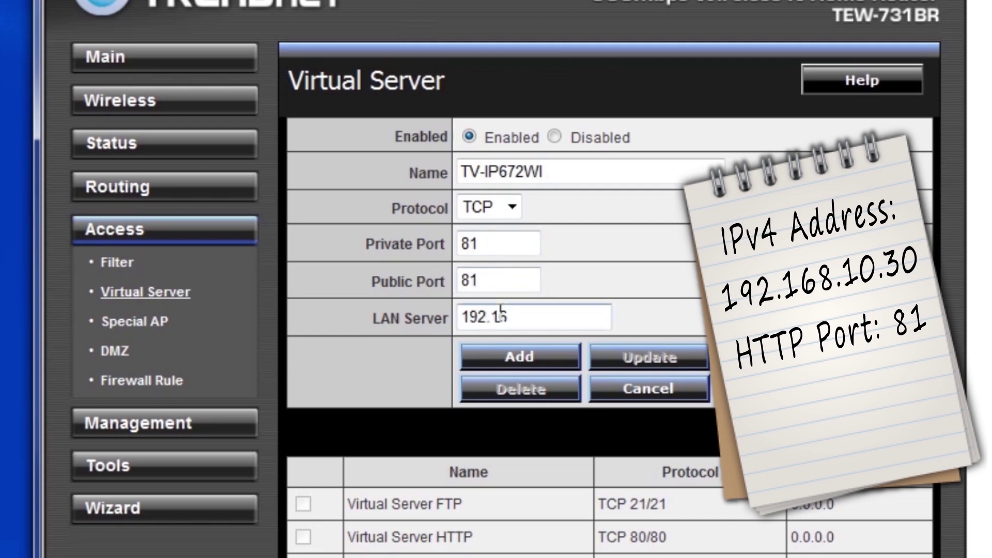
pyautogui.write('192.168.10.30')
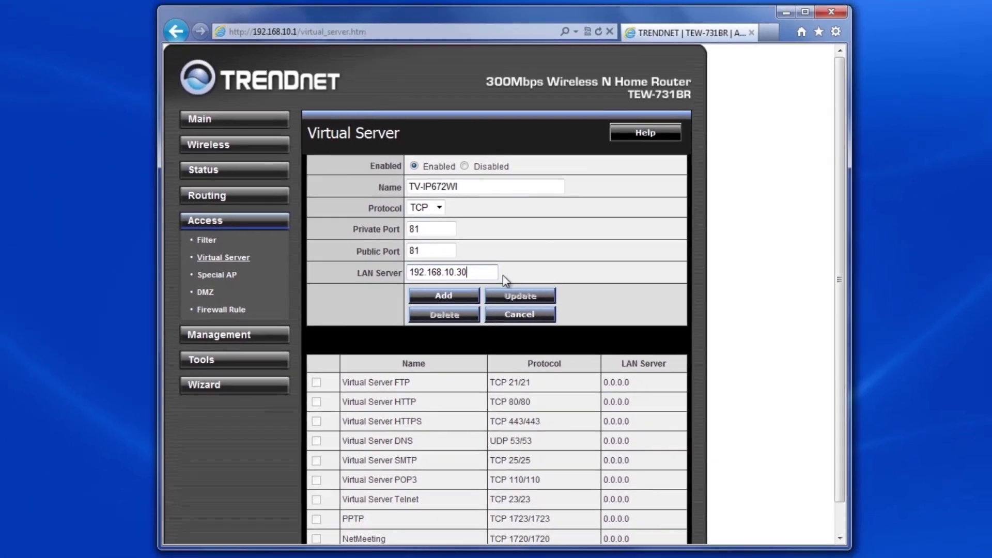
pyautogui.click(500, 319)
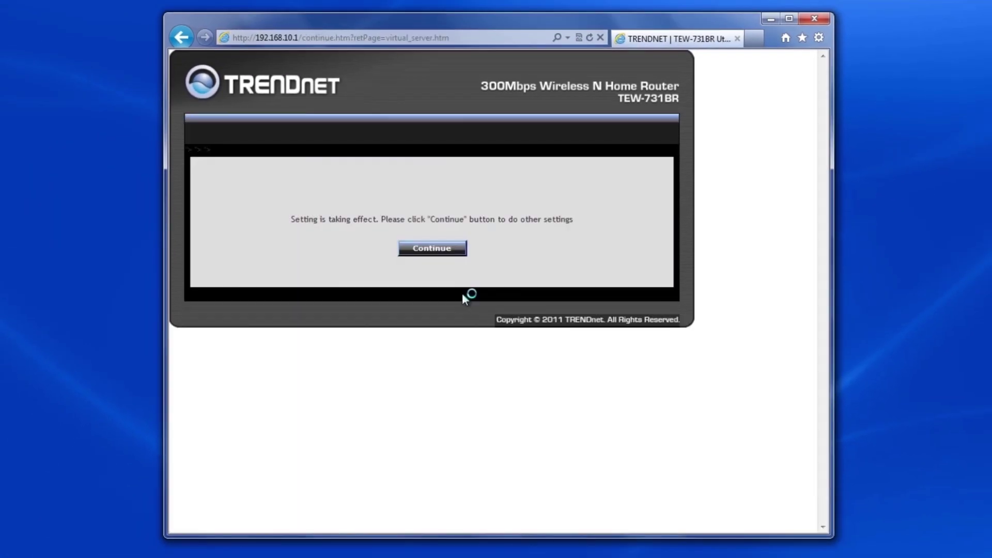
pyautogui.click(490, 270)
# Check that the TV-IP672WI row appears in the Virtual Server list
pyautogui.moveTo(820, 326); pyautogui.dragTo(818, 368)
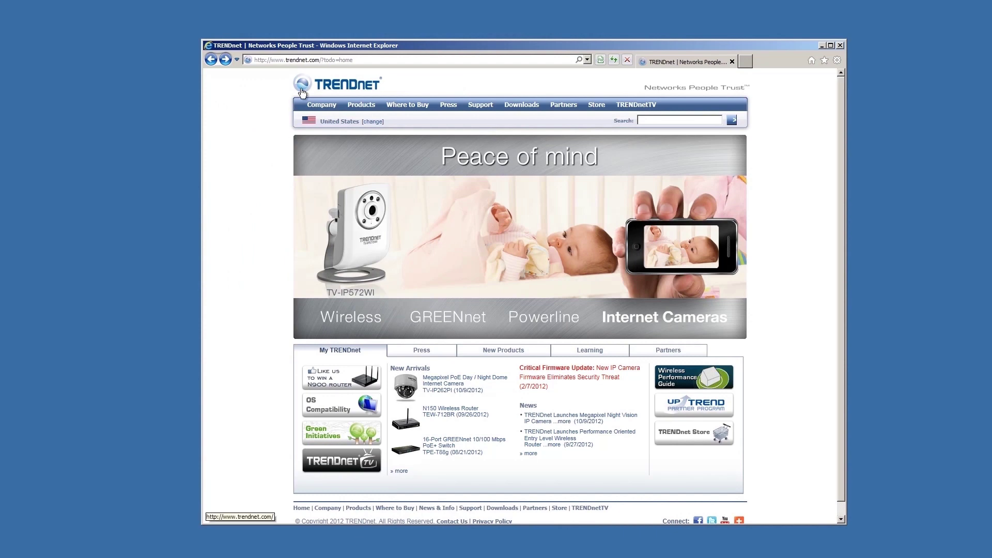
pyautogui.click(308, 60)
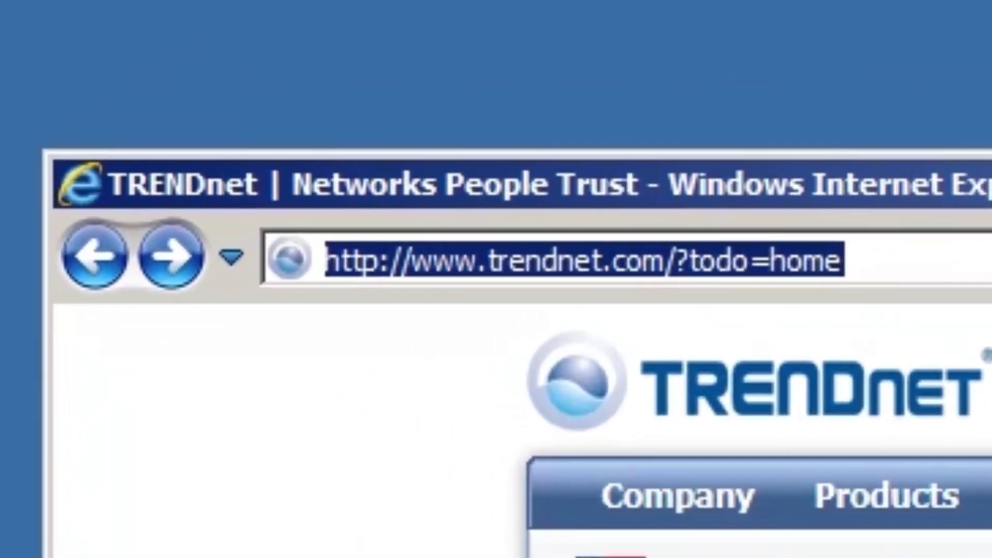
pyautogui.write('htt')
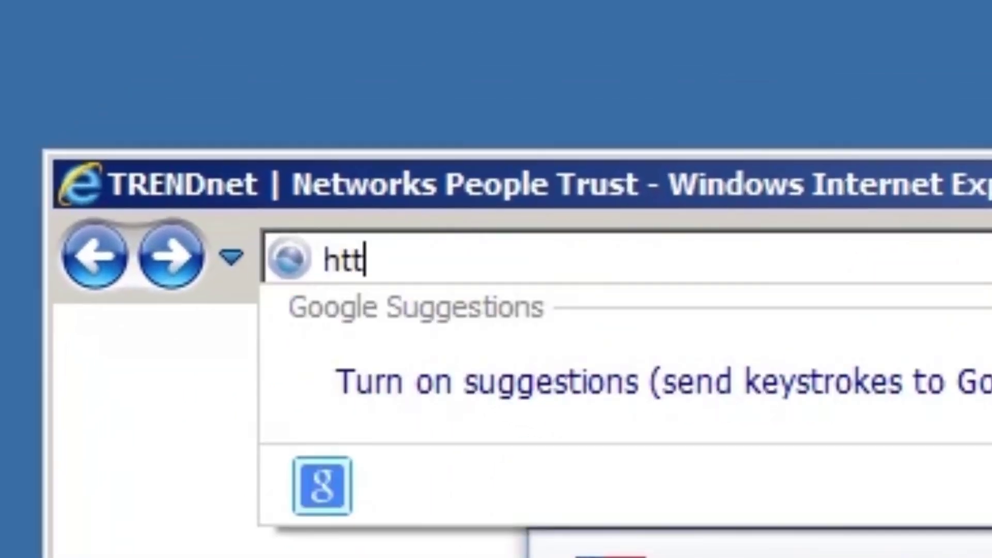
pyautogui.write('p://')
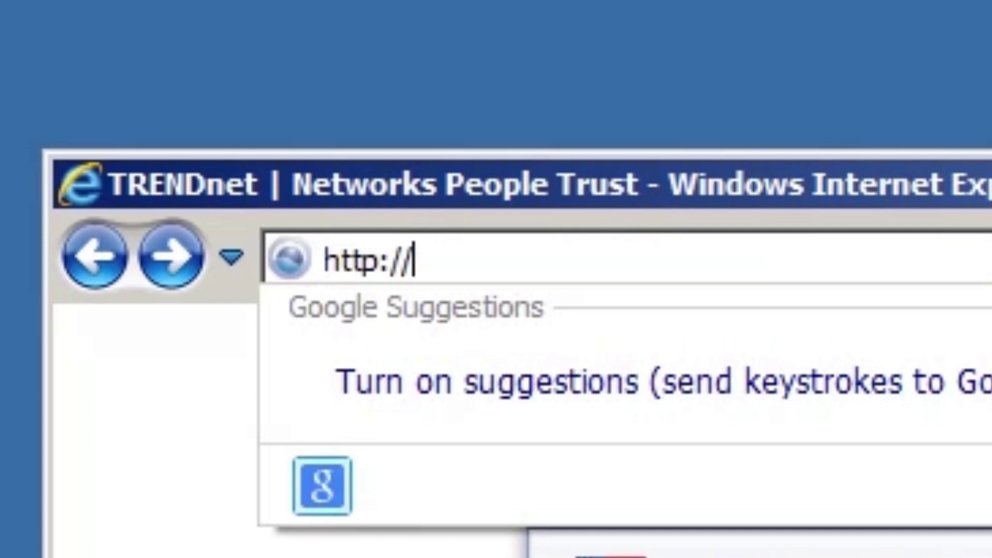
pyautogui.write('trendnet4li')
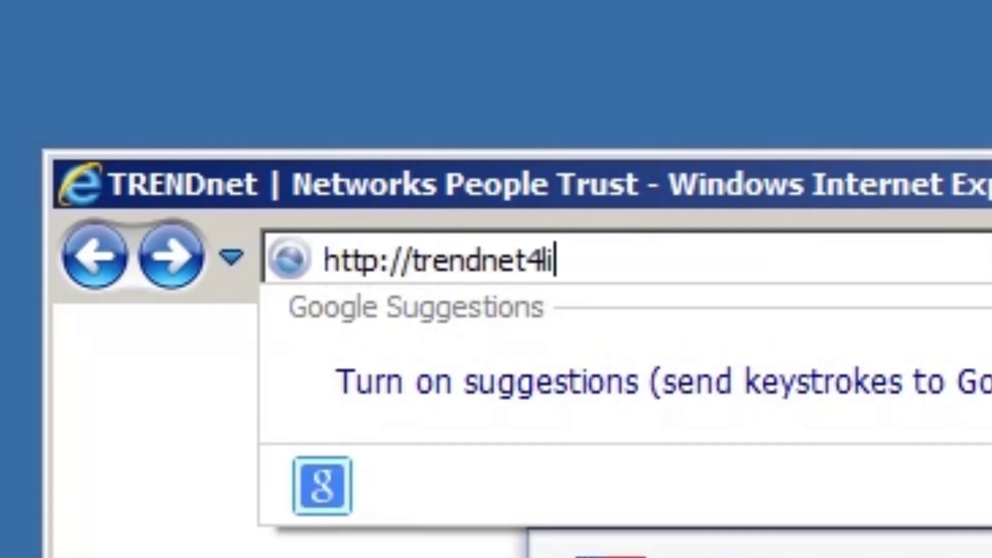
pyautogui.write('fe.no-ip.org:81')
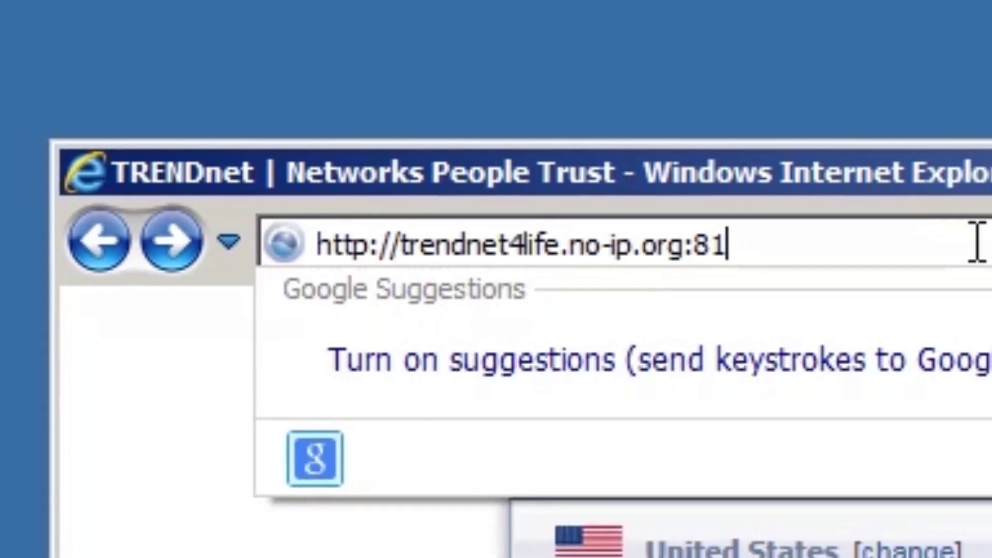
pyautogui.press('Return')
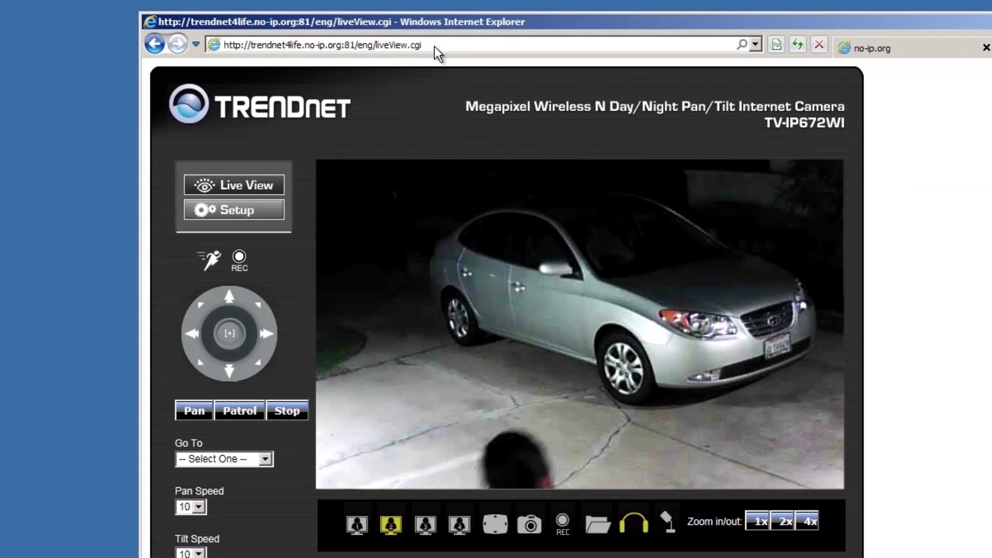